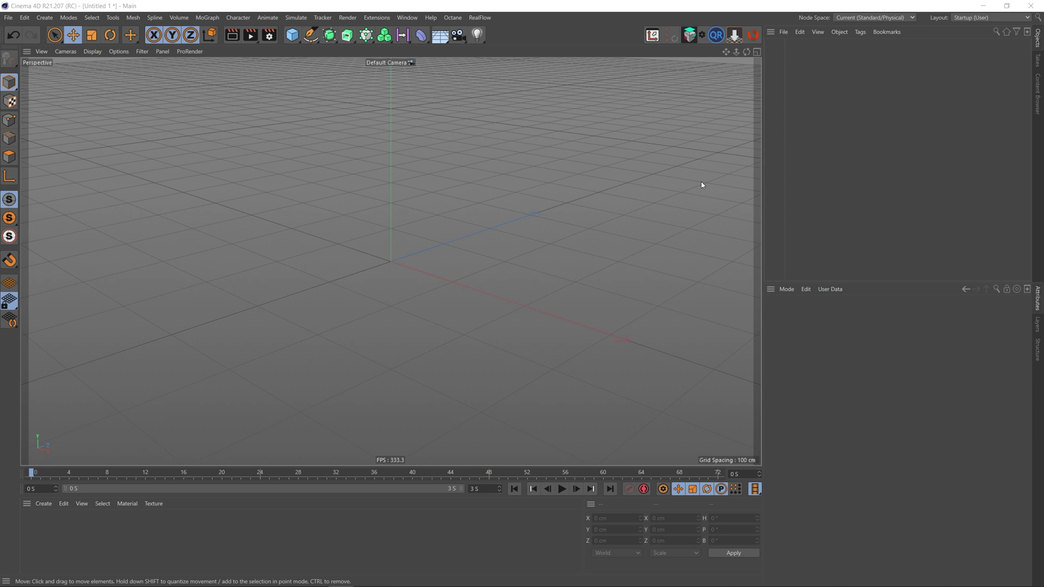
# - Add a default 200 cm cube at the world origin, then deselect it in the viewport
pyautogui.click(292, 35)
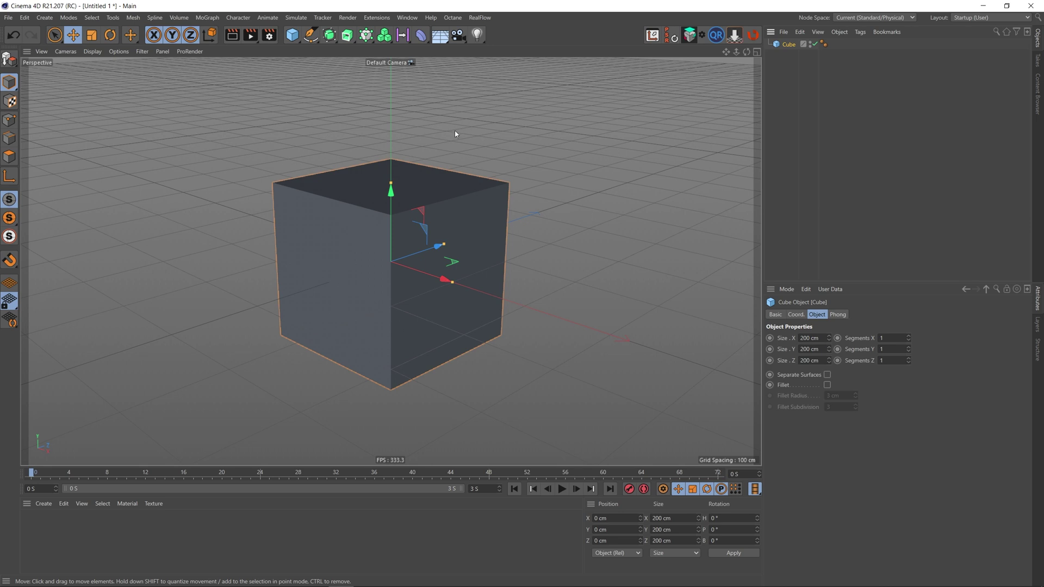
pyautogui.rightClick(790, 47)
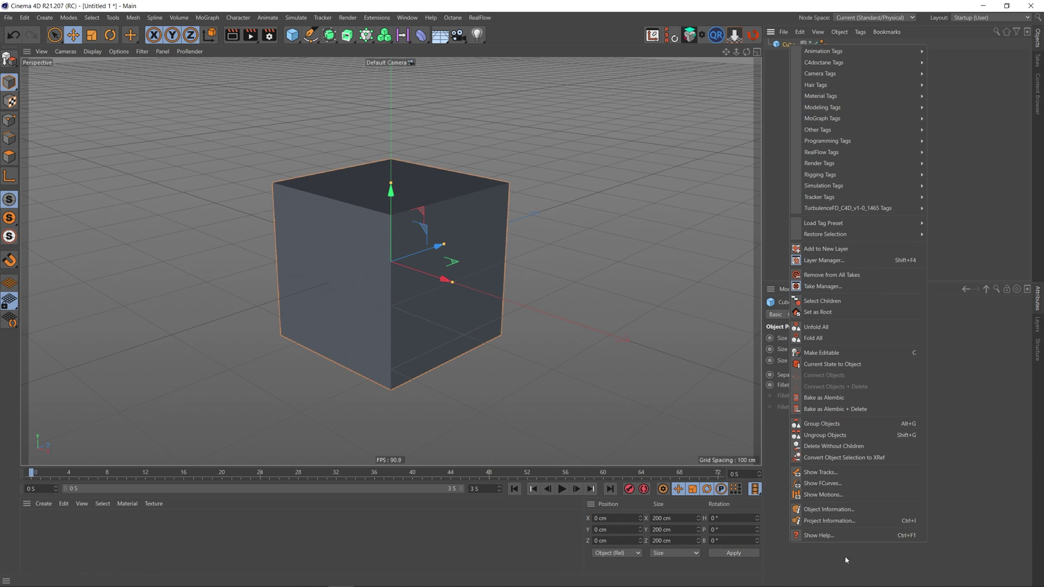
pyautogui.click(749, 4)
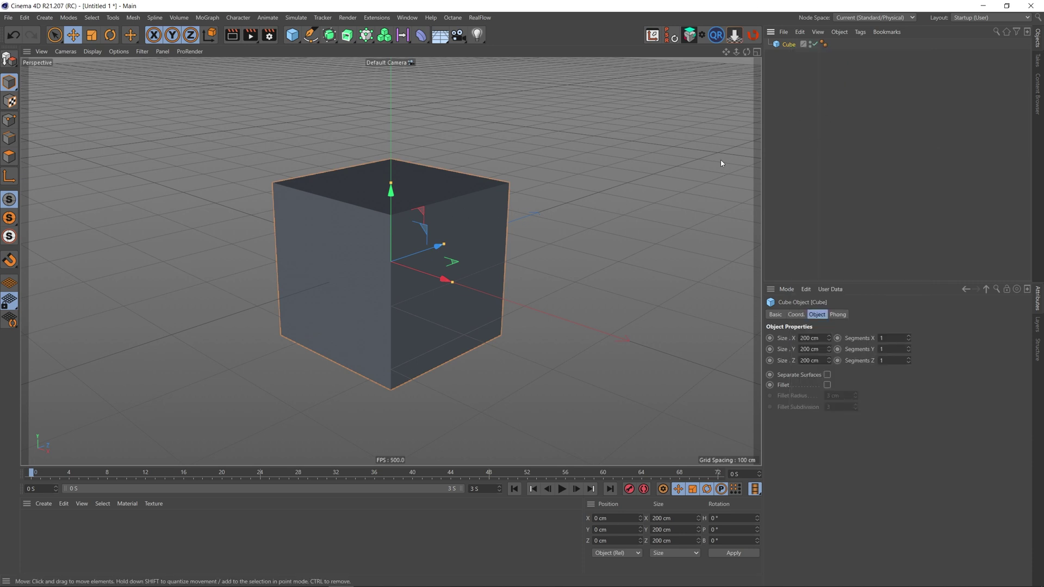
pyautogui.click(304, 175)
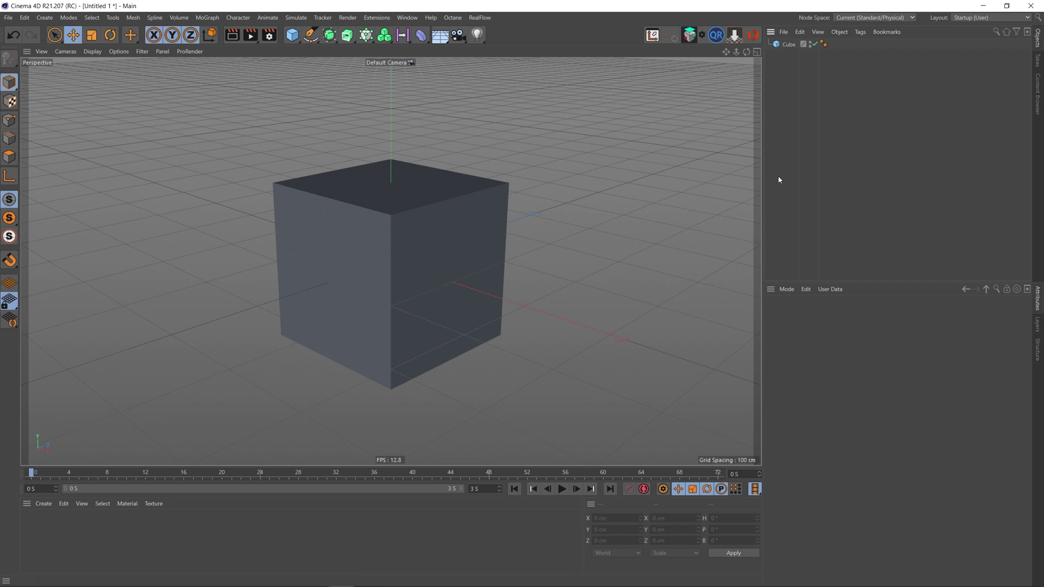
pyautogui.moveTo(785, 158); pyautogui.dragTo(865, 214)
# - Launch NVIDIA Control Panel from the hidden tray icons and show the Manage 3D settings page
pyautogui.moveTo(893, 585)
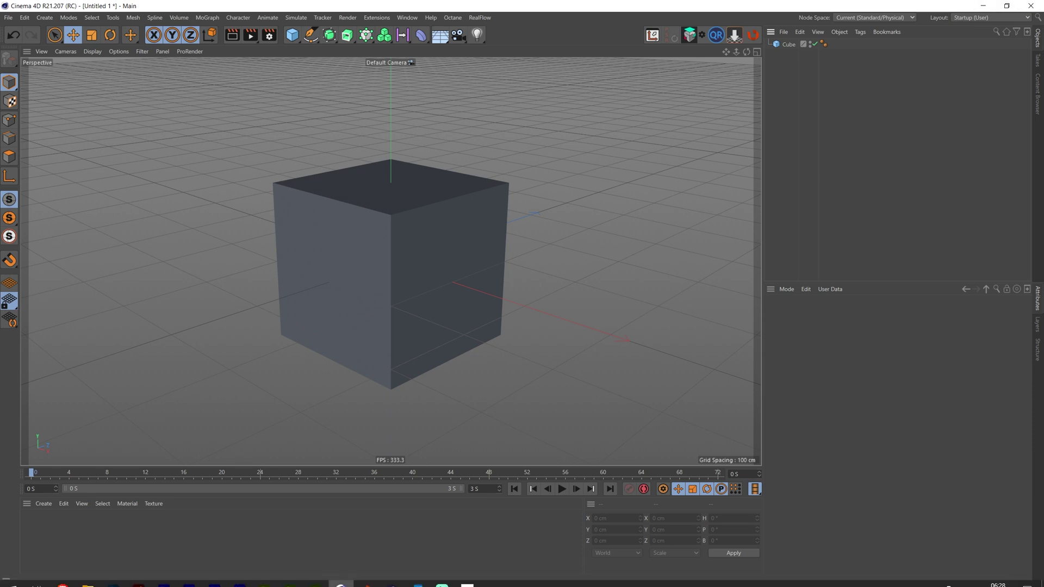
pyautogui.click(924, 577)
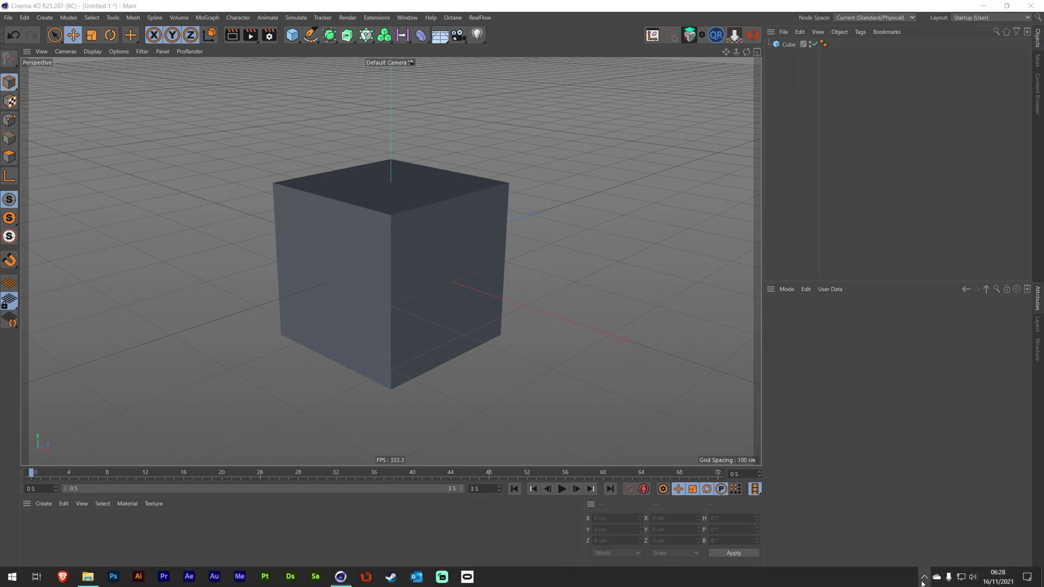
pyautogui.rightClick(945, 536)
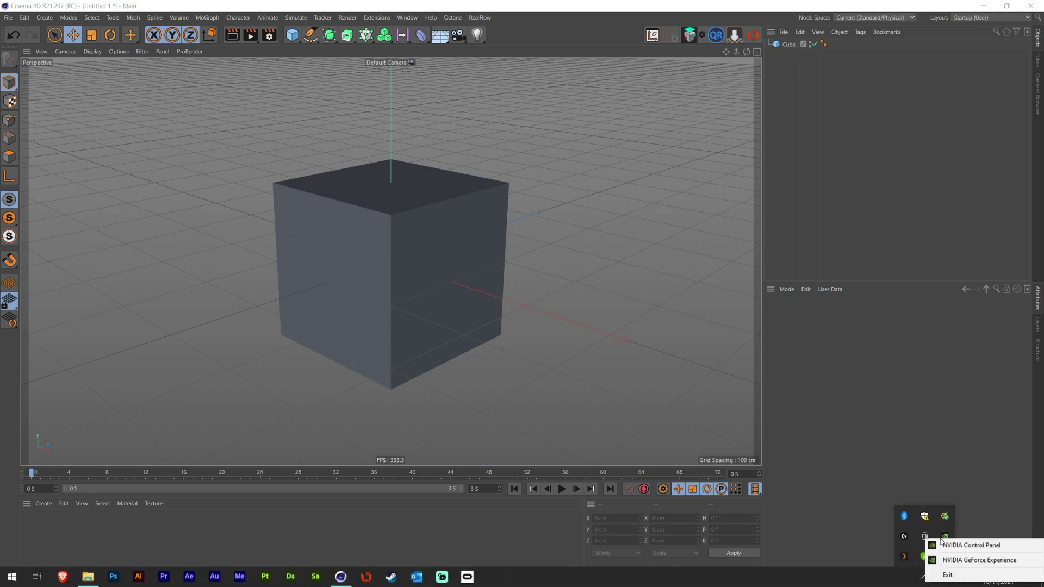
pyautogui.click(988, 546)
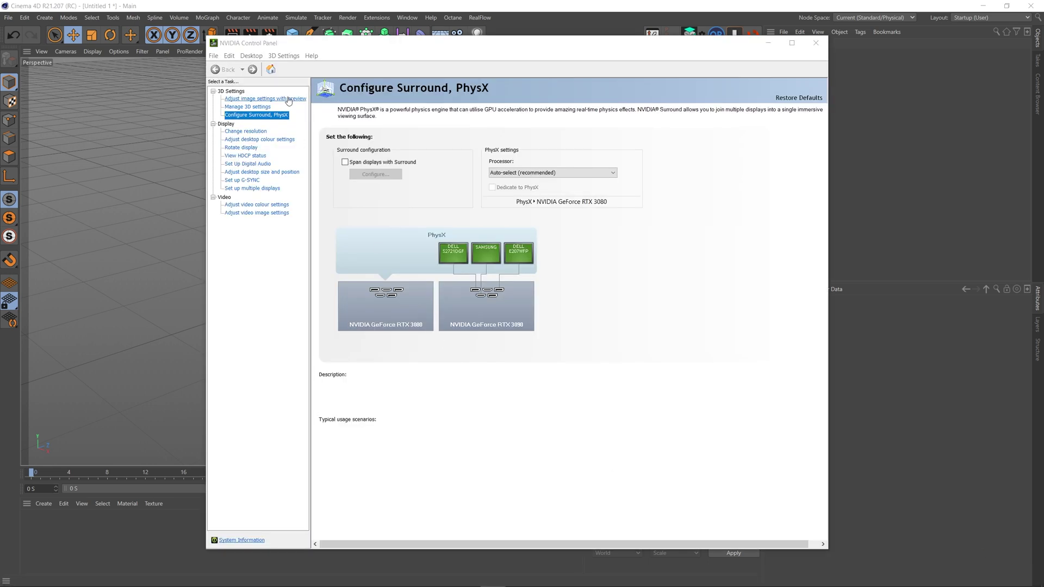
pyautogui.click(250, 107)
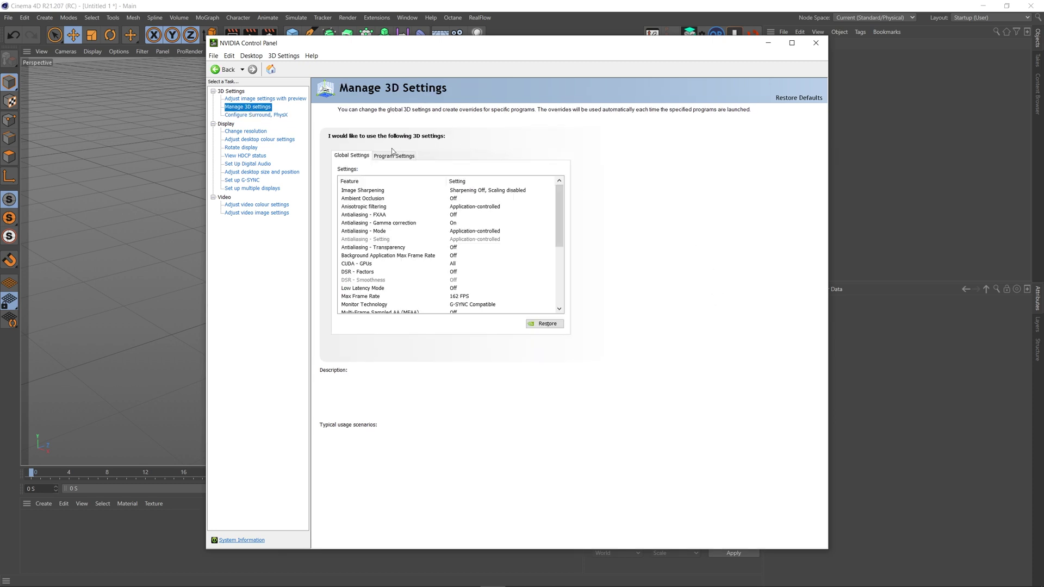
pyautogui.moveTo(388, 283)
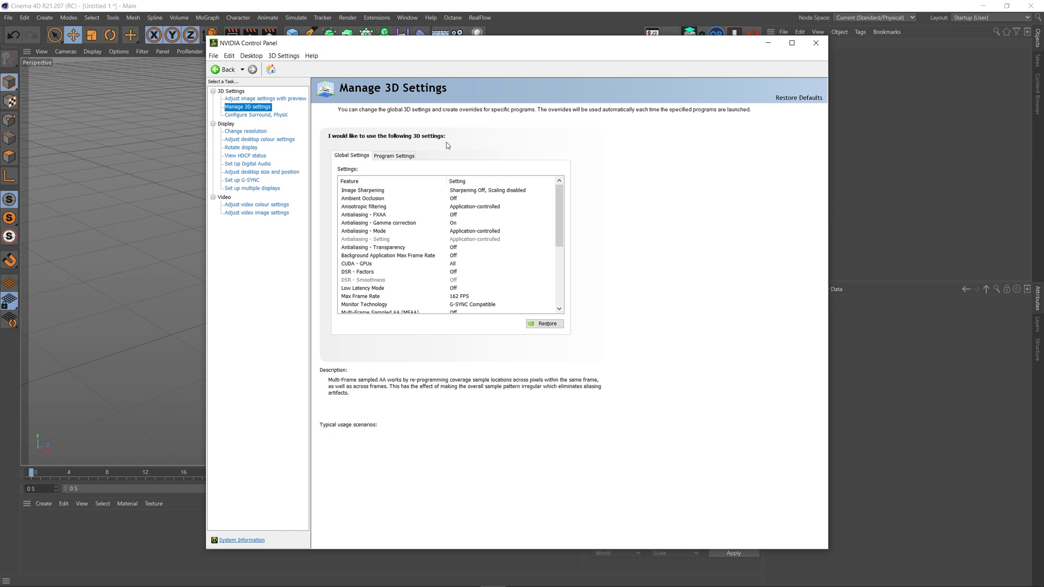
# - Switch to Program Settings and choose MAXON CINEMA 4D as the program to customise
pyautogui.click(393, 154)
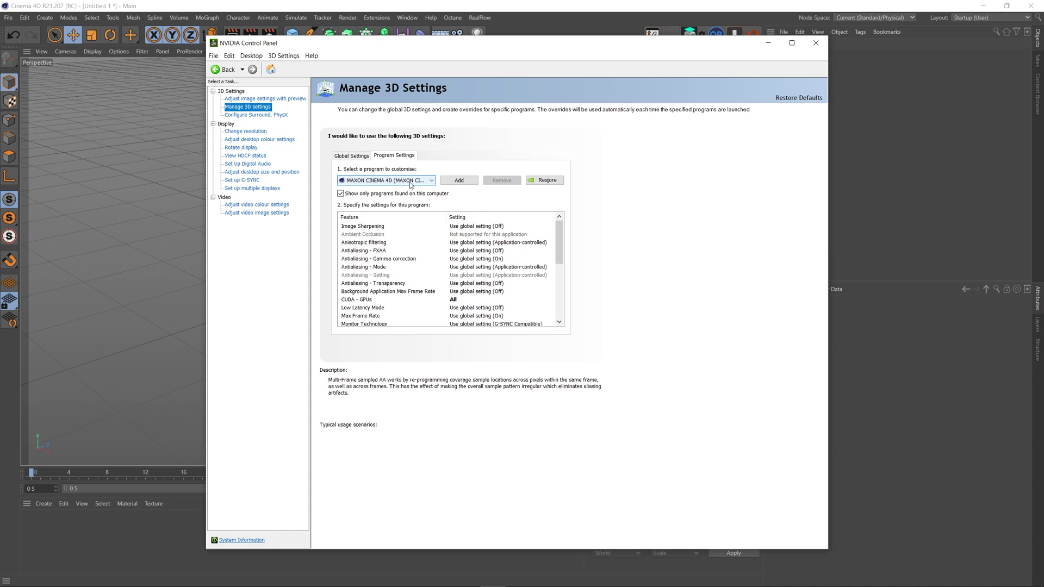
pyautogui.click(407, 180)
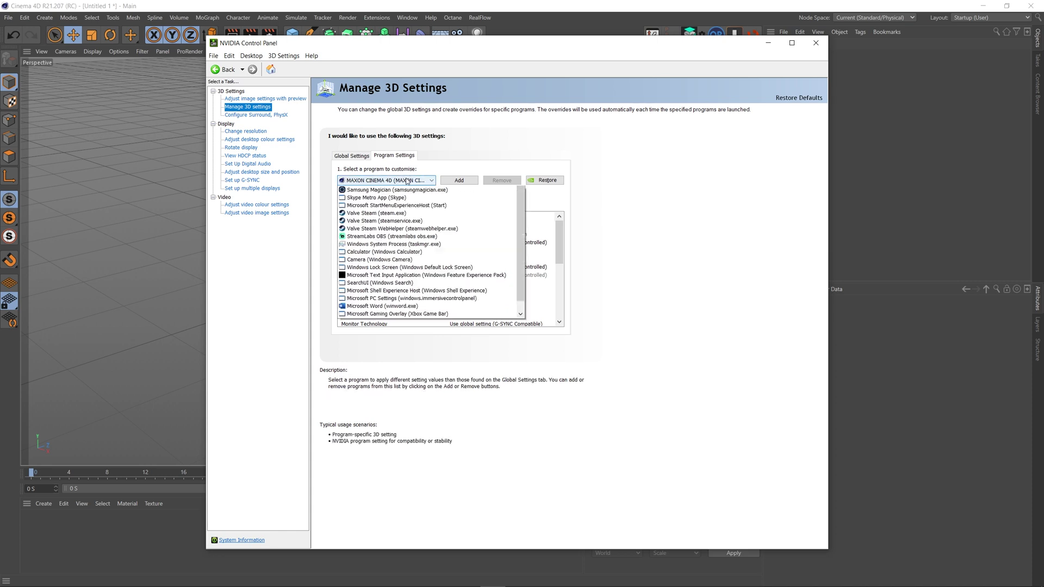
pyautogui.scroll(6, 427, 212)
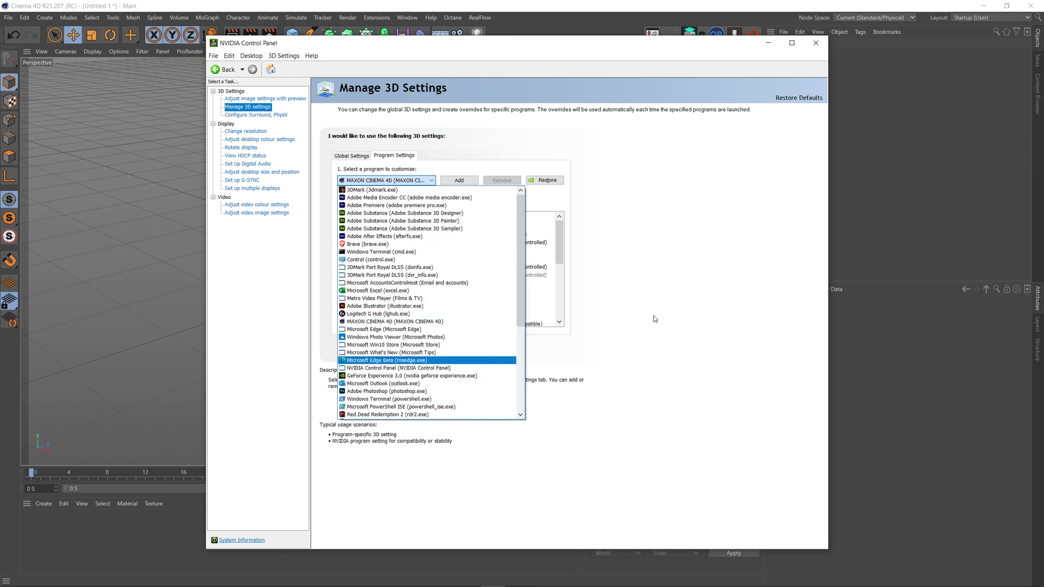
pyautogui.click(674, 302)
# - Browse for a program to add, then cancel without adding one
pyautogui.click(477, 181)
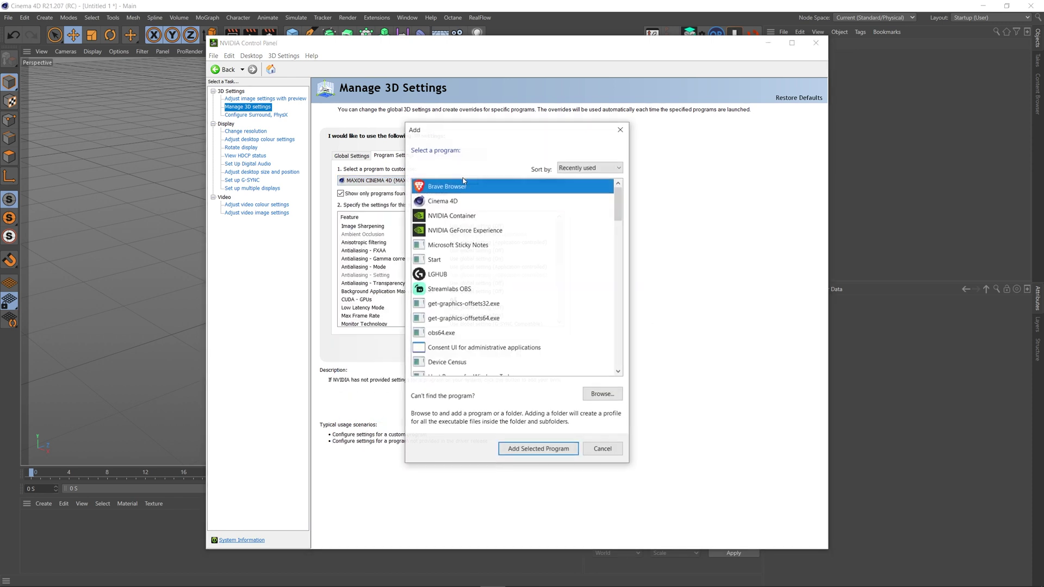
pyautogui.click(601, 394)
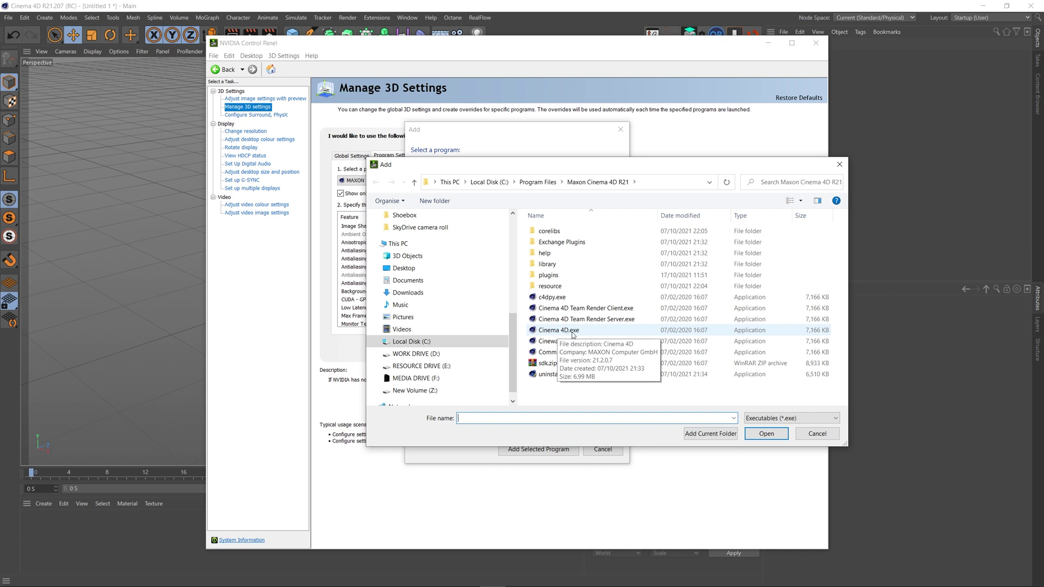
pyautogui.click(814, 434)
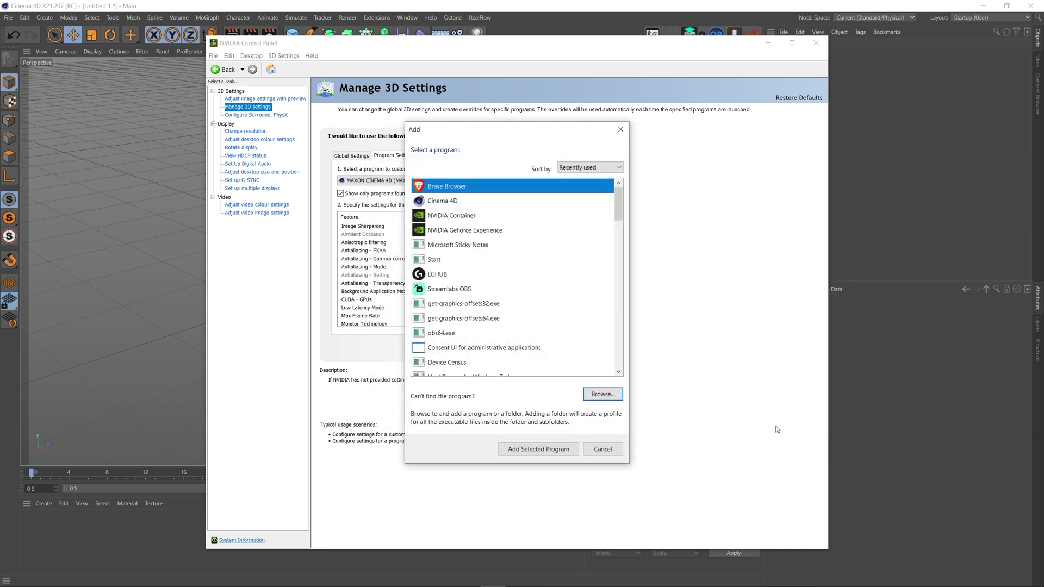
pyautogui.click(619, 130)
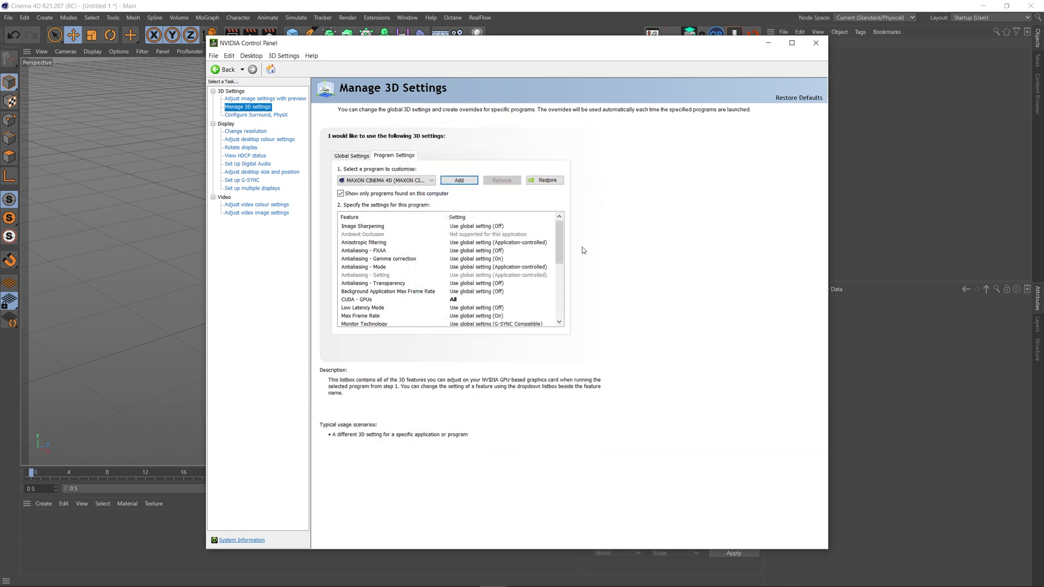
# - Leave CUDA - GPUs set to All for Cinema 4D
pyautogui.moveTo(561, 253); pyautogui.dragTo(561, 270)
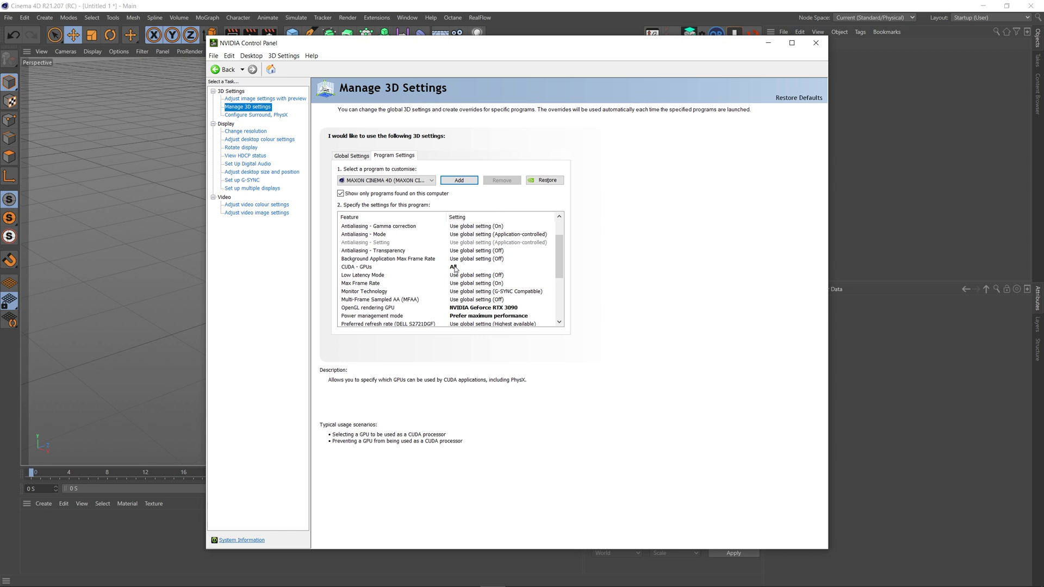
pyautogui.click(455, 269)
pyautogui.click(551, 269)
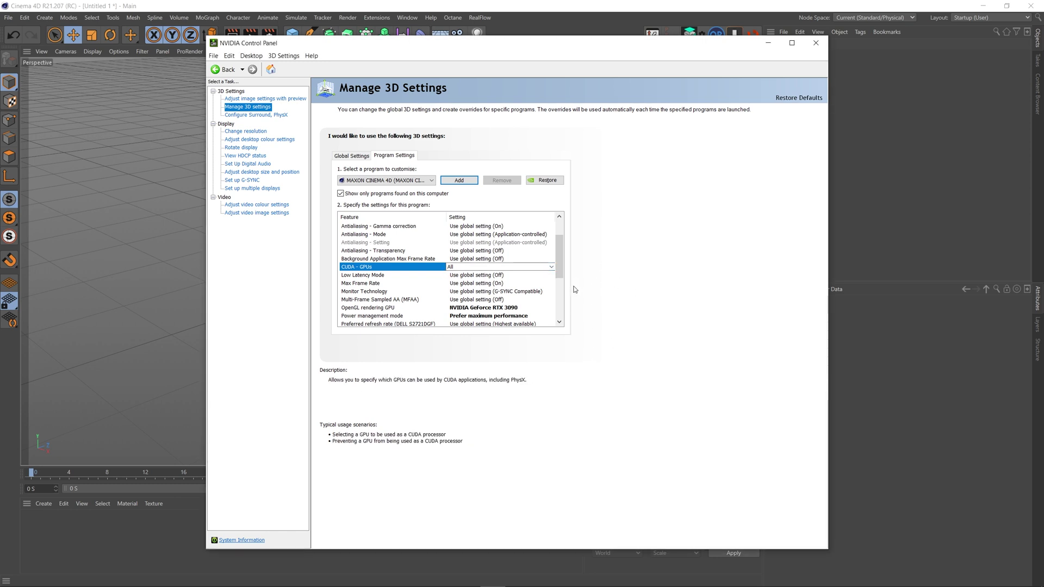
# - Set Power management mode to Prefer maximum performance for Cinema 4D
pyautogui.moveTo(559, 262); pyautogui.dragTo(559, 292)
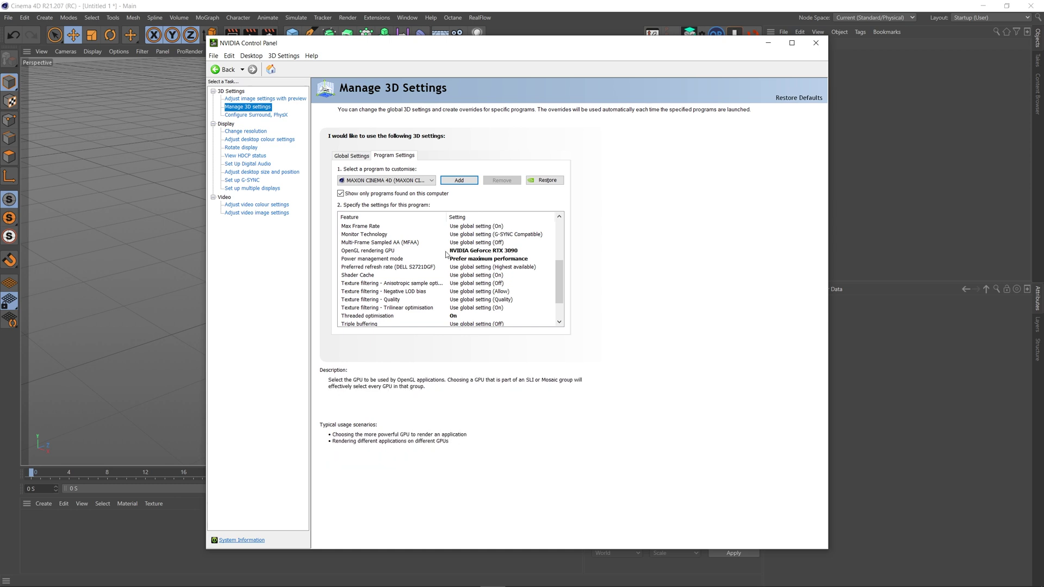
pyautogui.click(517, 261)
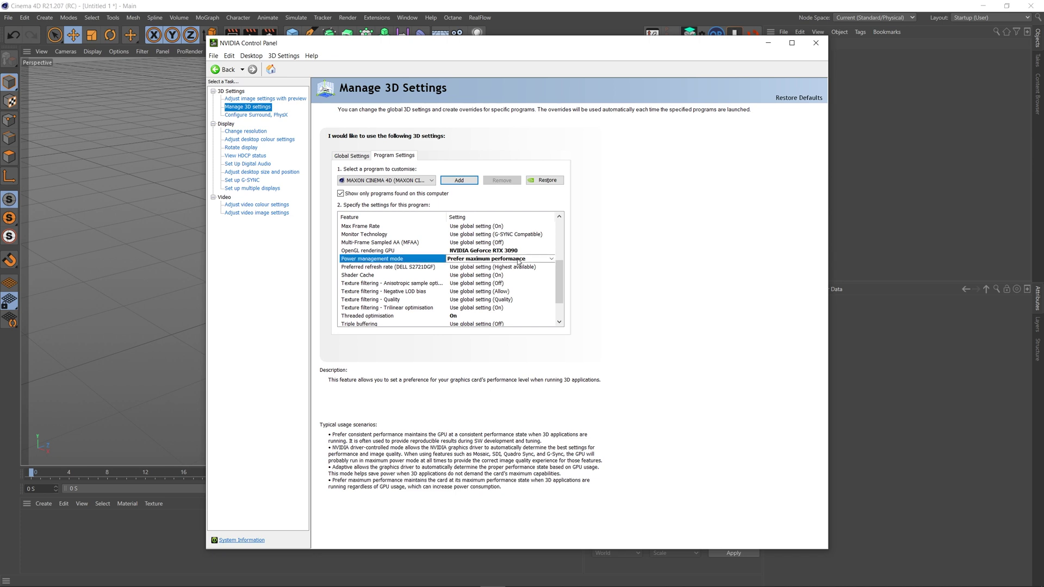
pyautogui.click(517, 261)
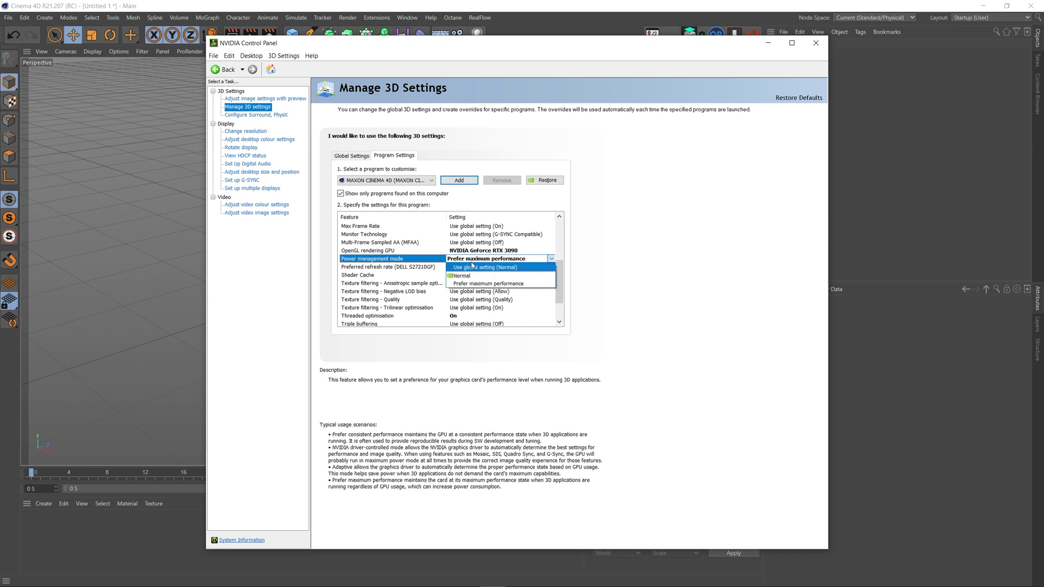
pyautogui.click(624, 289)
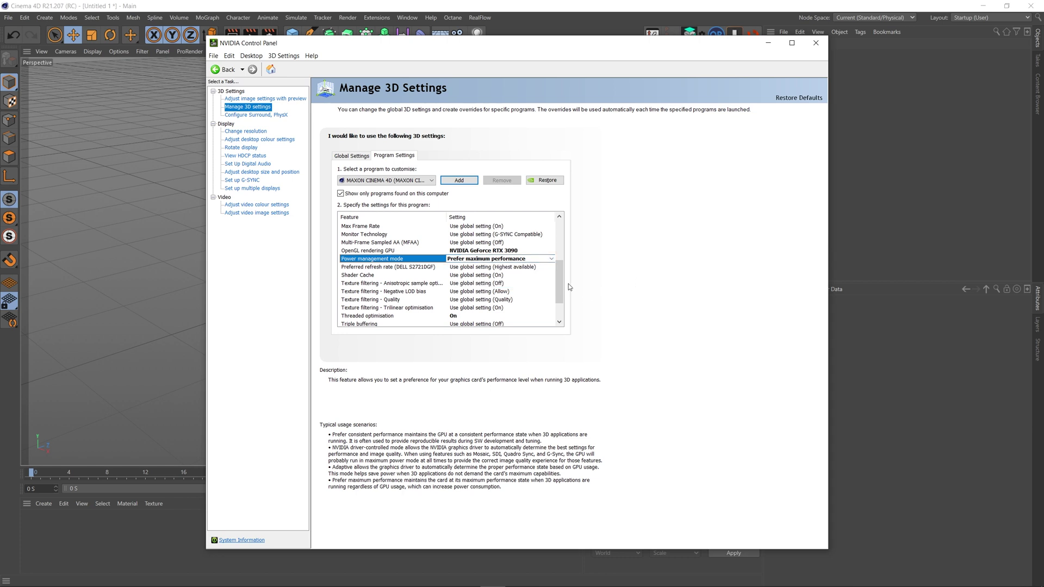
pyautogui.moveTo(558, 281); pyautogui.dragTo(558, 299)
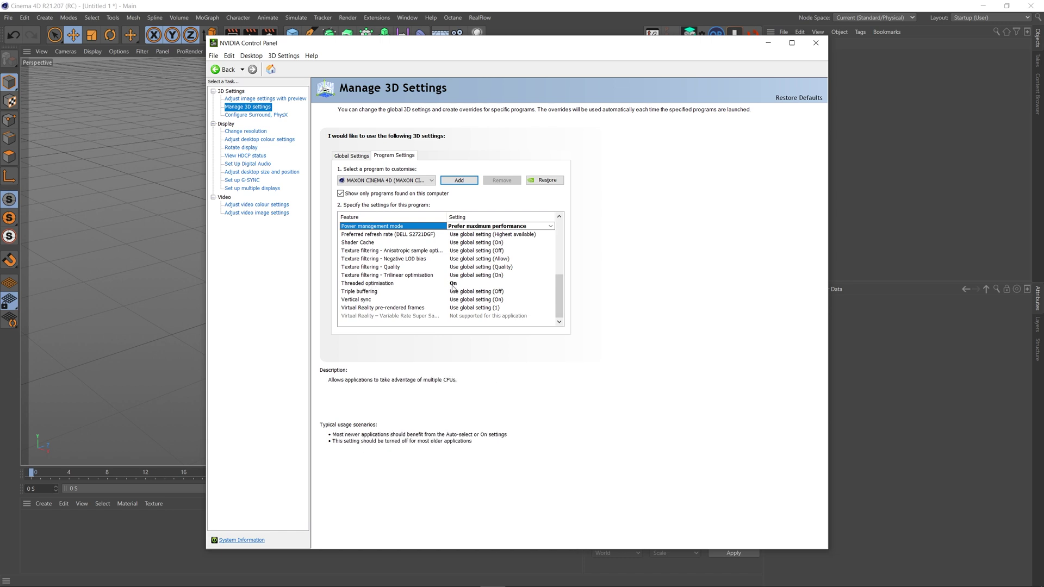
pyautogui.click(639, 383)
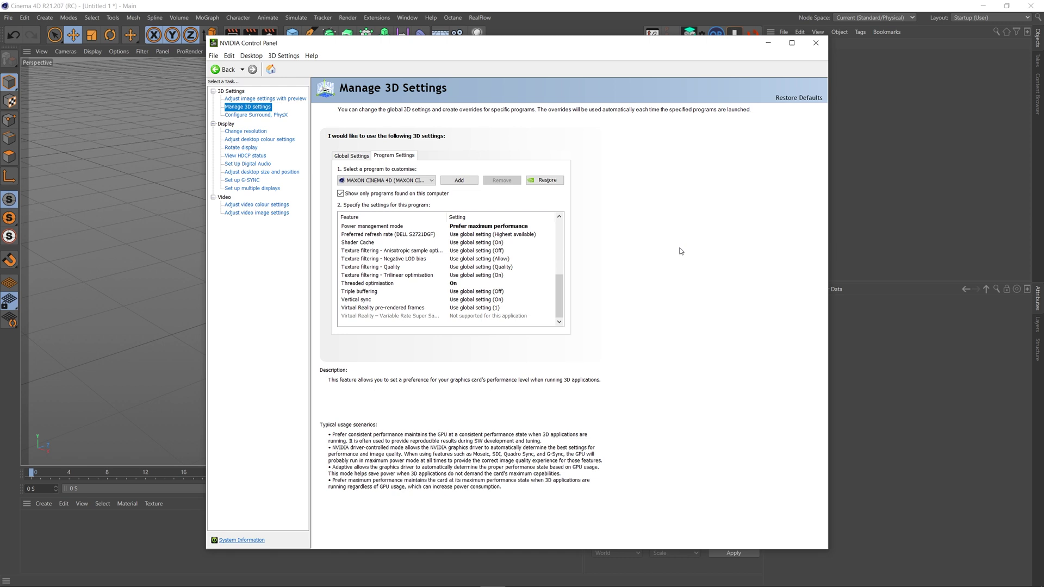
# - Close NVIDIA Control Panel to bring the Cinema 4D cube scene back to front
pyautogui.click(816, 45)
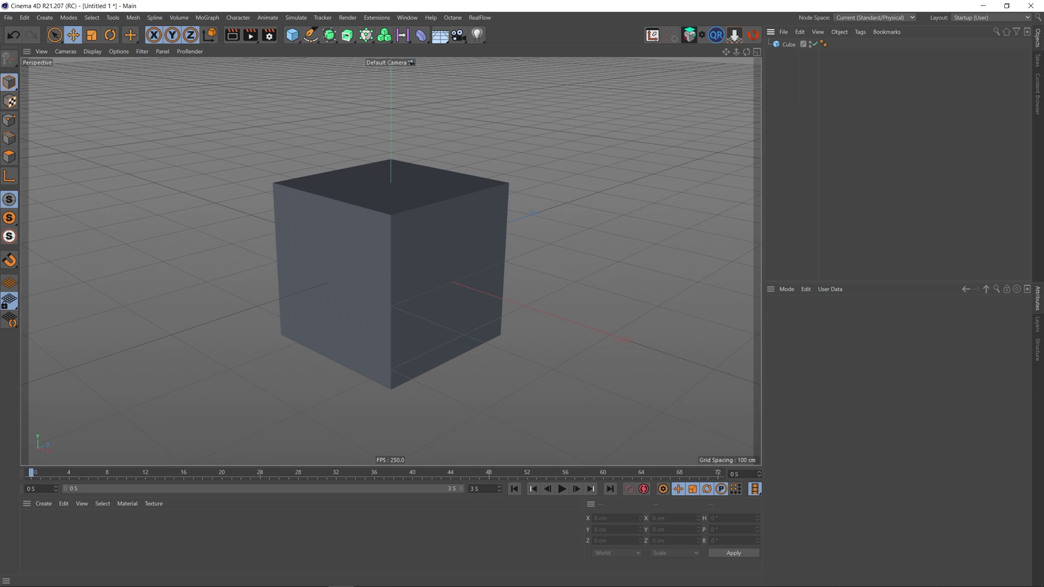
# - Search the Start menu for 'reg' to launch Registry Editor
pyautogui.press('super')
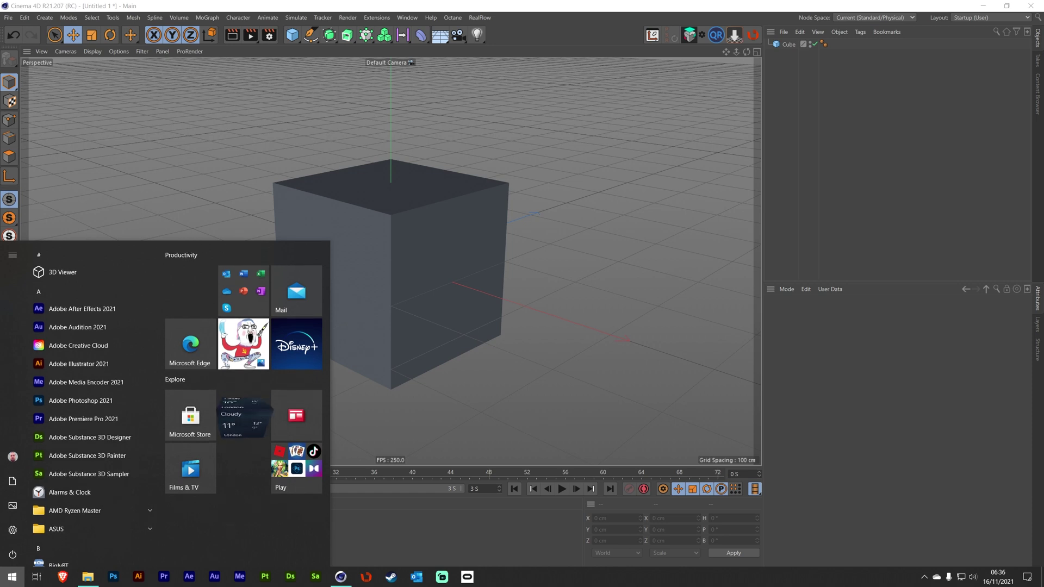
pyautogui.write('reg')
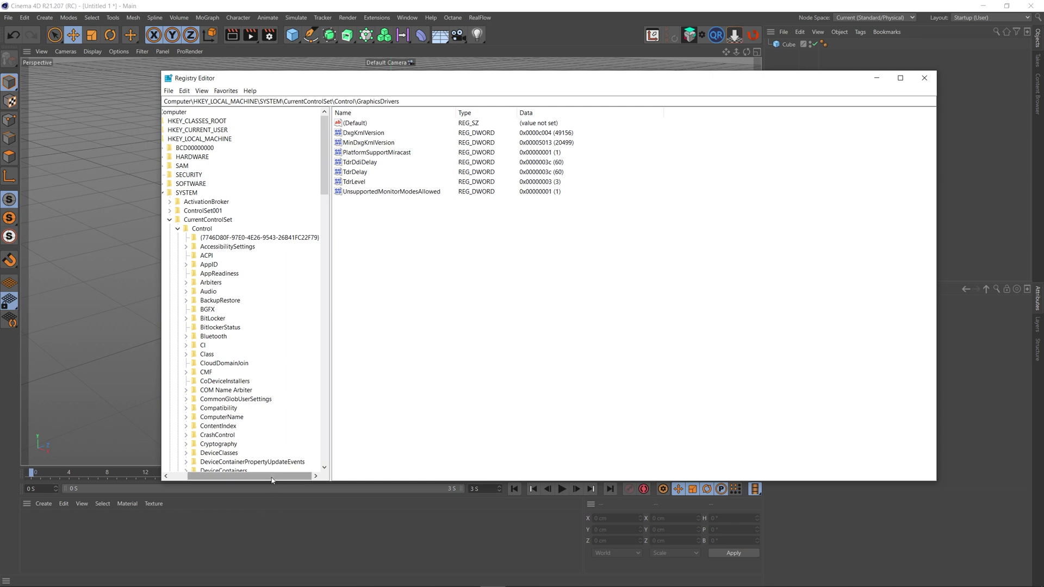
pyautogui.moveTo(273, 476); pyautogui.dragTo(252, 476)
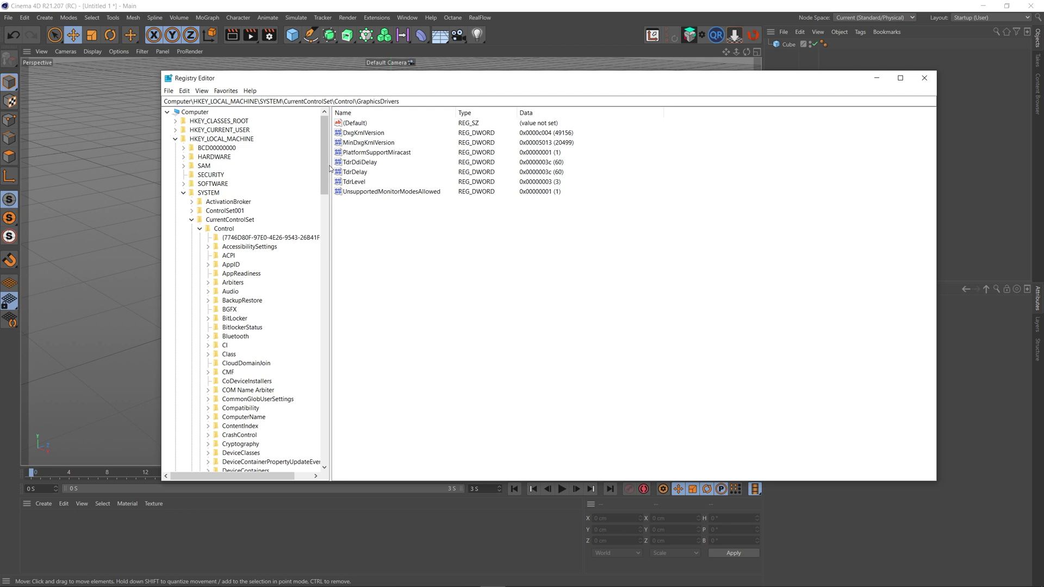
pyautogui.moveTo(325, 166); pyautogui.dragTo(325, 238)
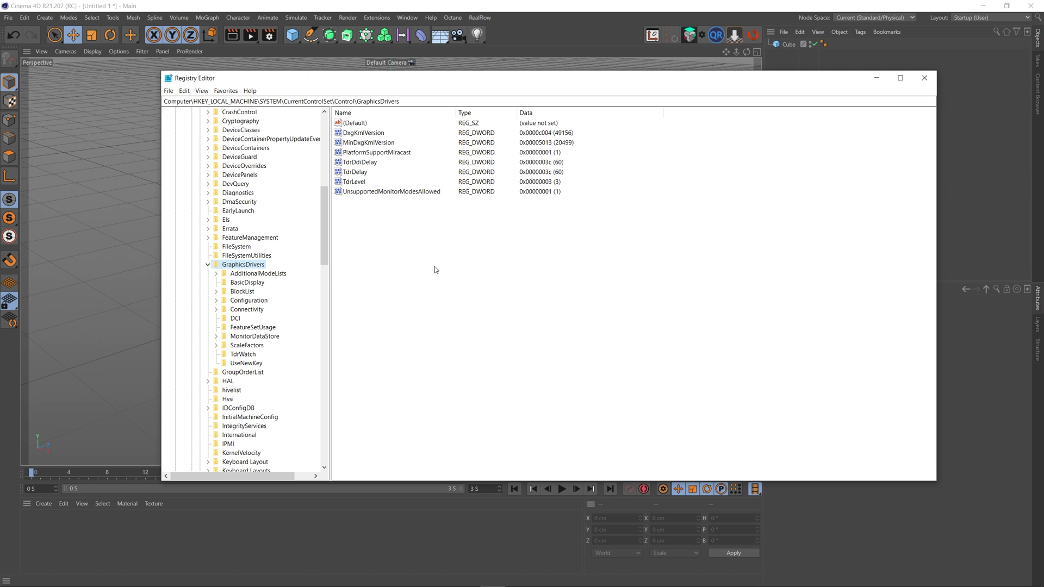
pyautogui.rightClick(401, 245)
pyautogui.moveTo(423, 252)
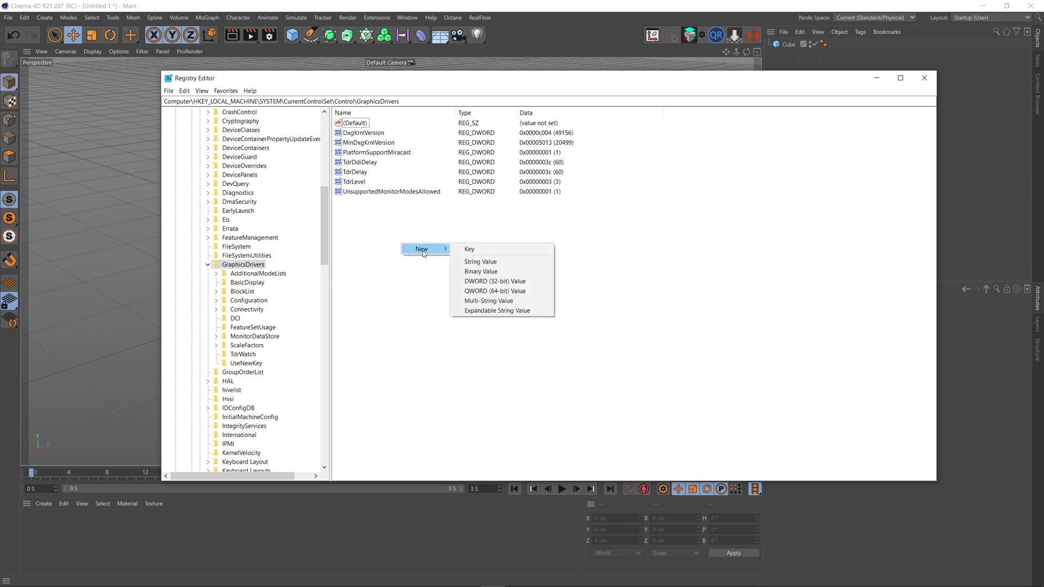
pyautogui.click(495, 281)
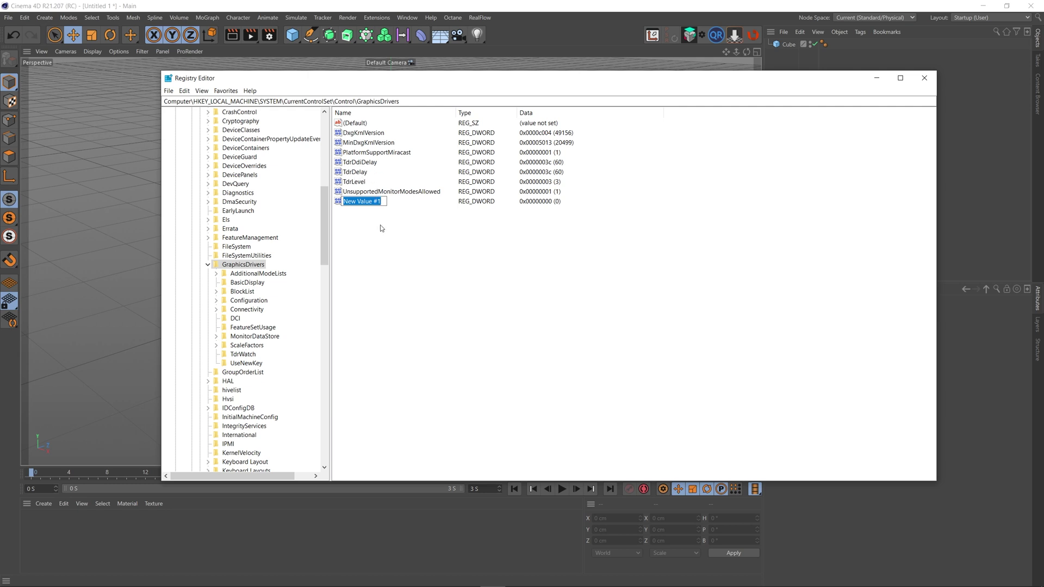
pyautogui.press('Return')
pyautogui.rightClick(362, 207)
pyautogui.click(379, 231)
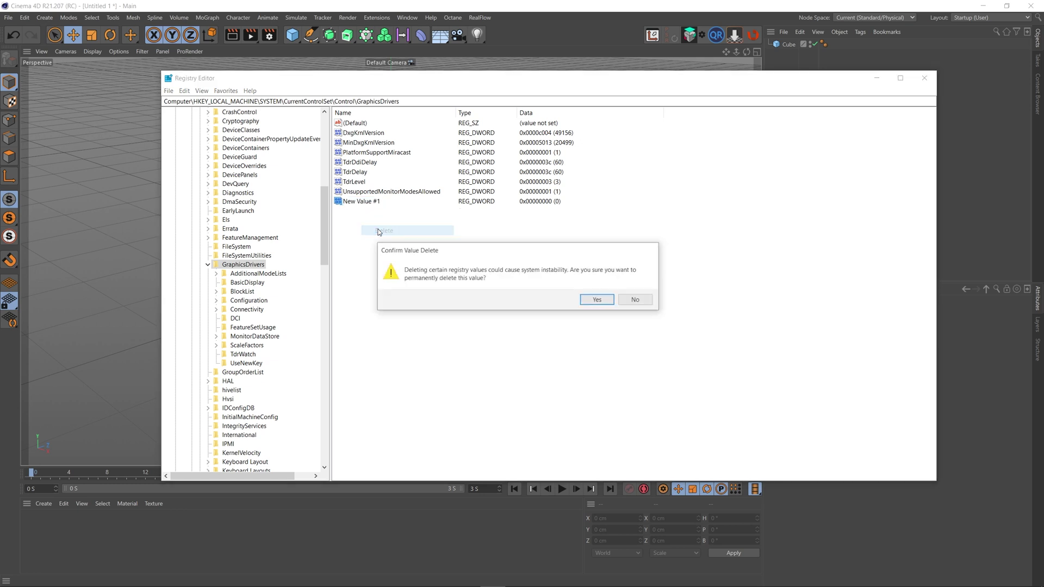
pyautogui.click(593, 301)
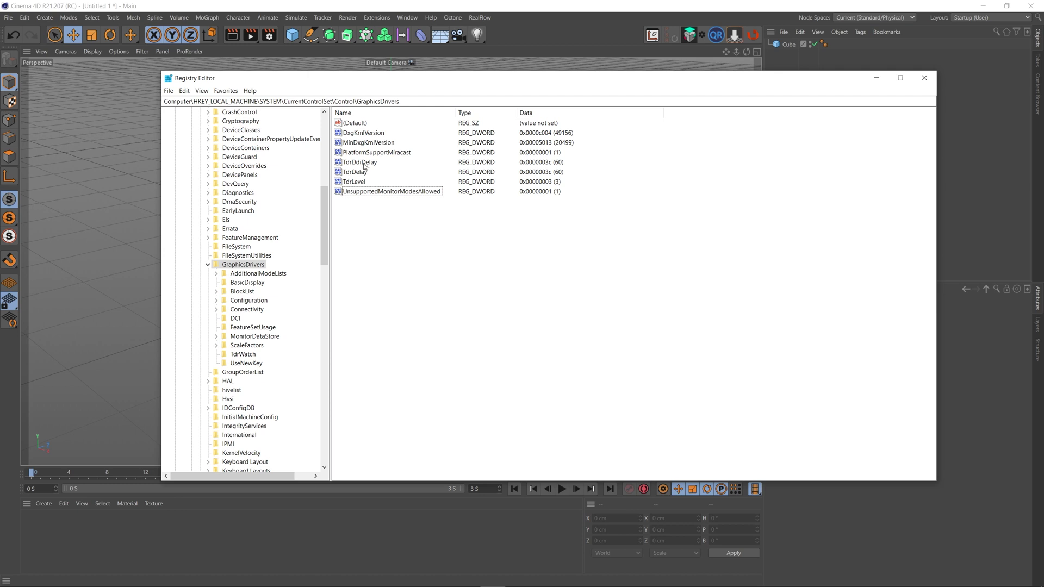
# - Set TdrDdiDelay to 60 in decimal base
pyautogui.doubleClick(357, 163)
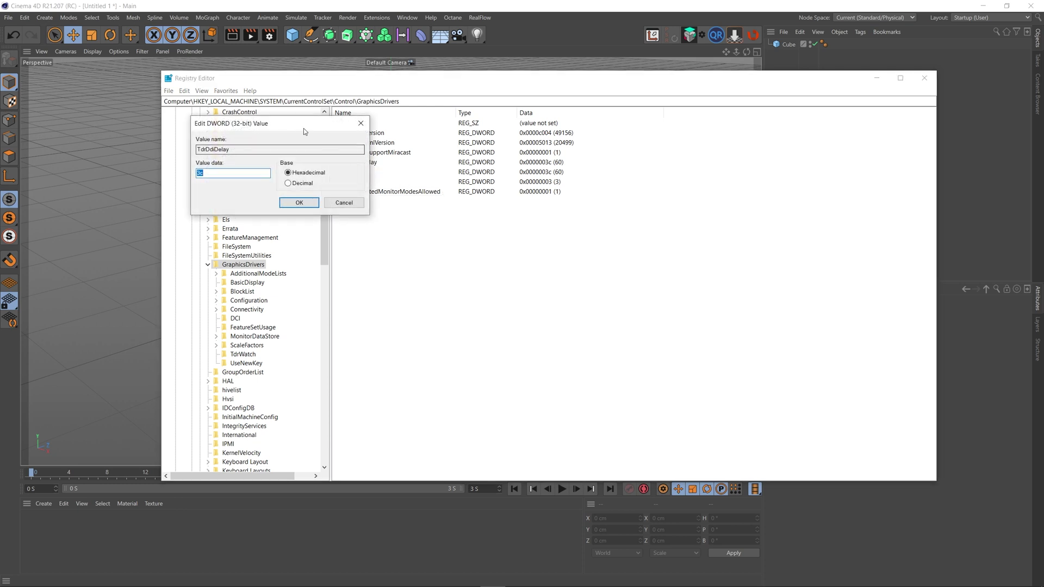
pyautogui.moveTo(298, 133); pyautogui.dragTo(496, 235)
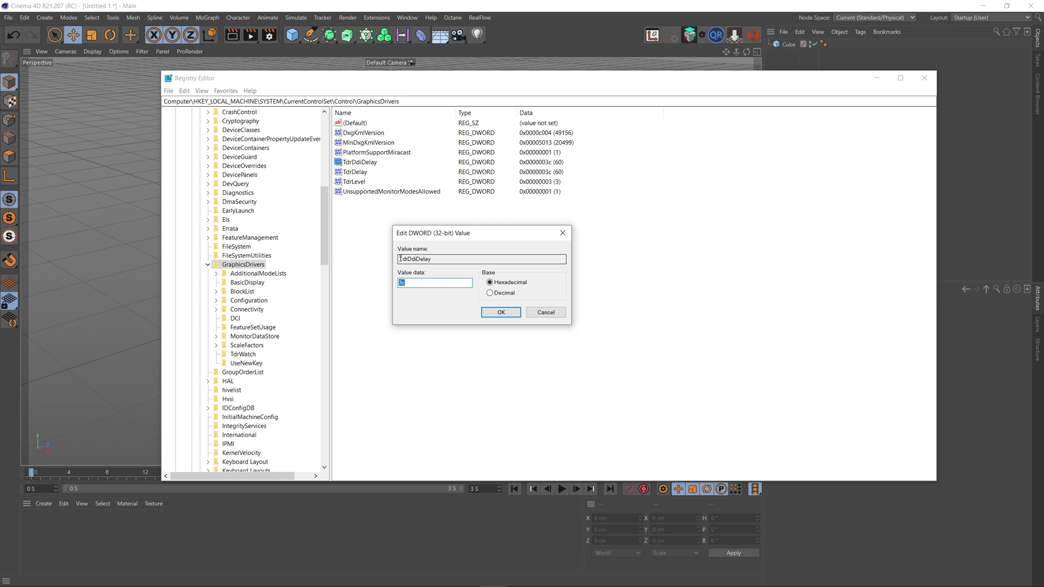
pyautogui.click(492, 294)
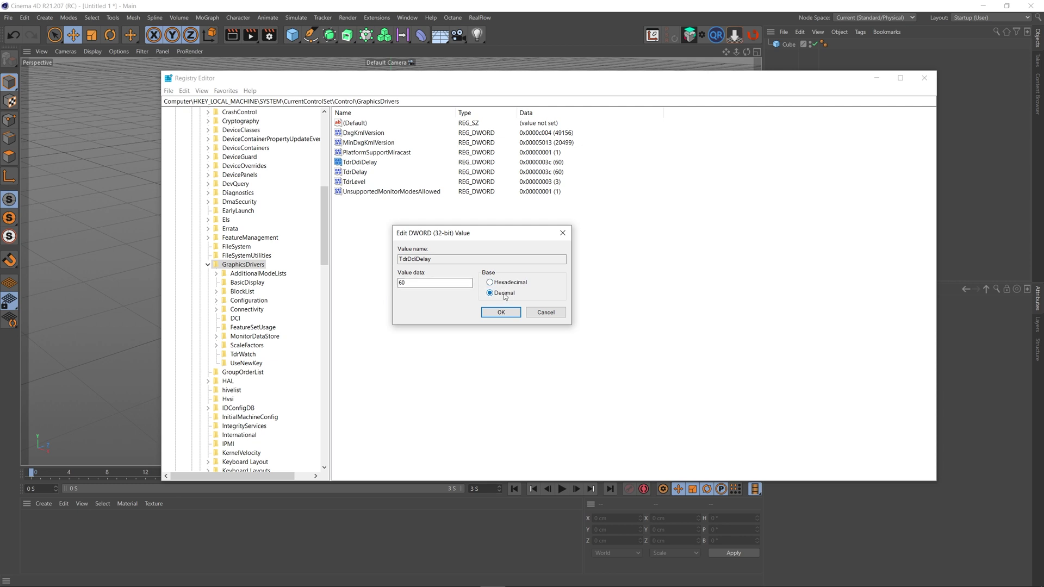
pyautogui.doubleClick(411, 283)
pyautogui.click(492, 312)
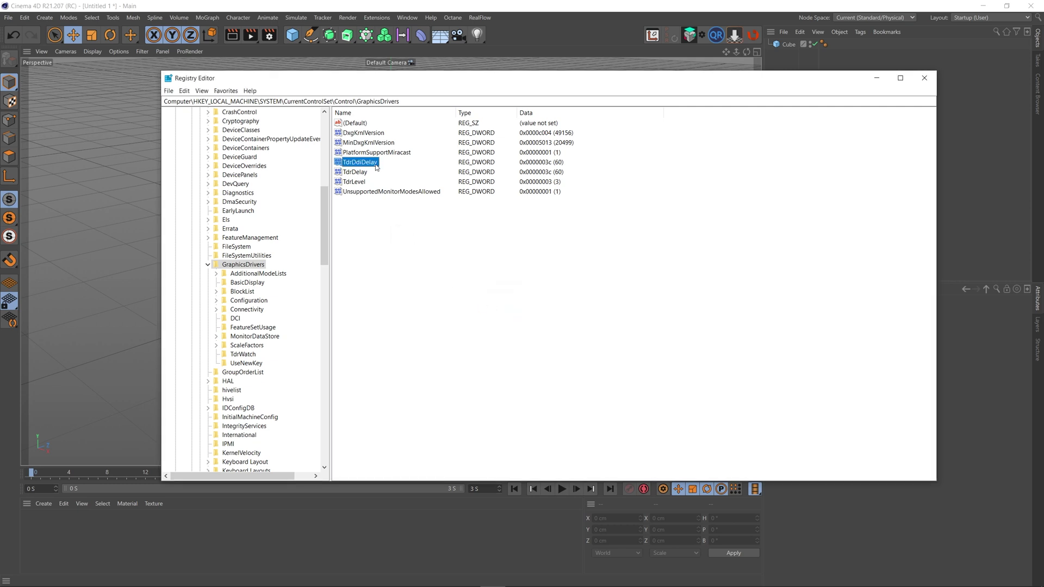
# - Set TdrDelay to 60 in decimal base, then close Registry Editor
pyautogui.doubleClick(356, 176)
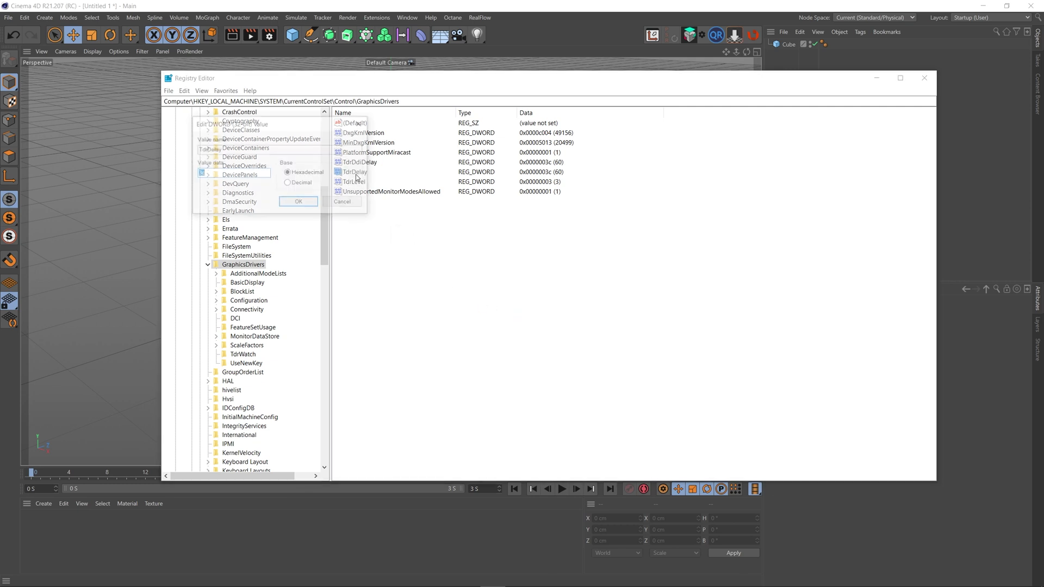
pyautogui.moveTo(263, 121); pyautogui.dragTo(518, 228)
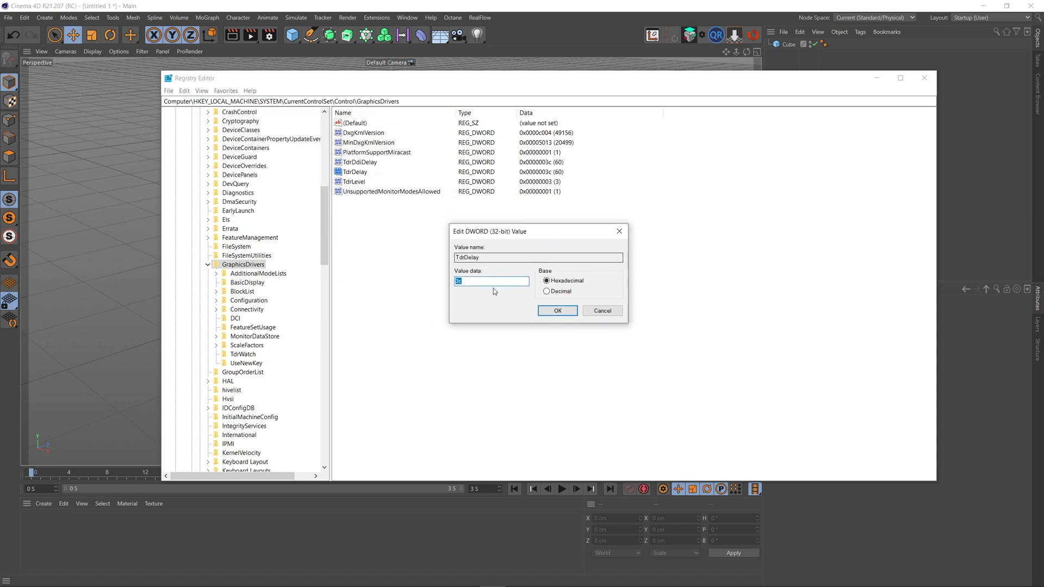
pyautogui.click(547, 291)
pyautogui.click(549, 311)
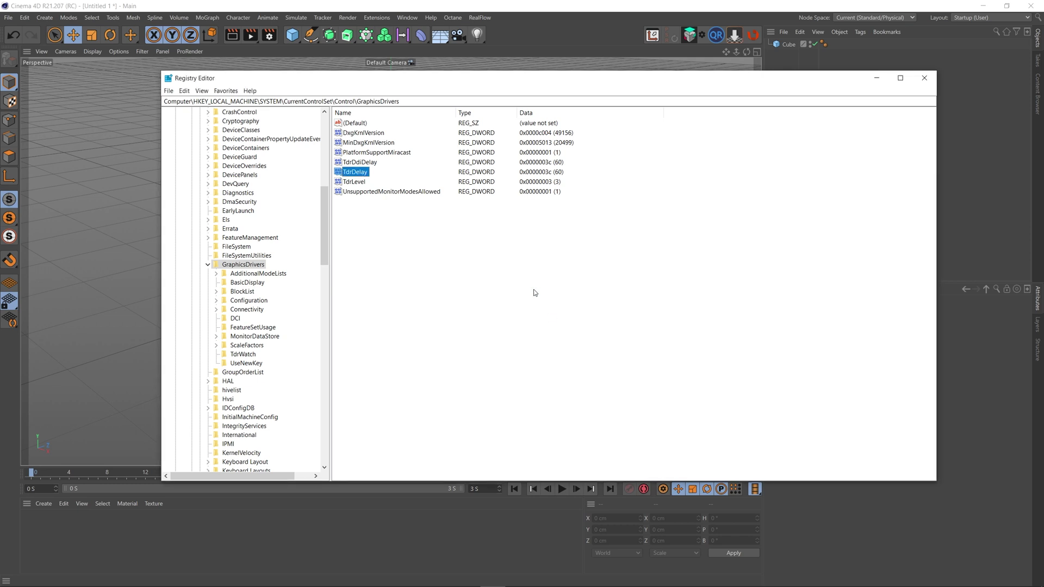
pyautogui.click(925, 81)
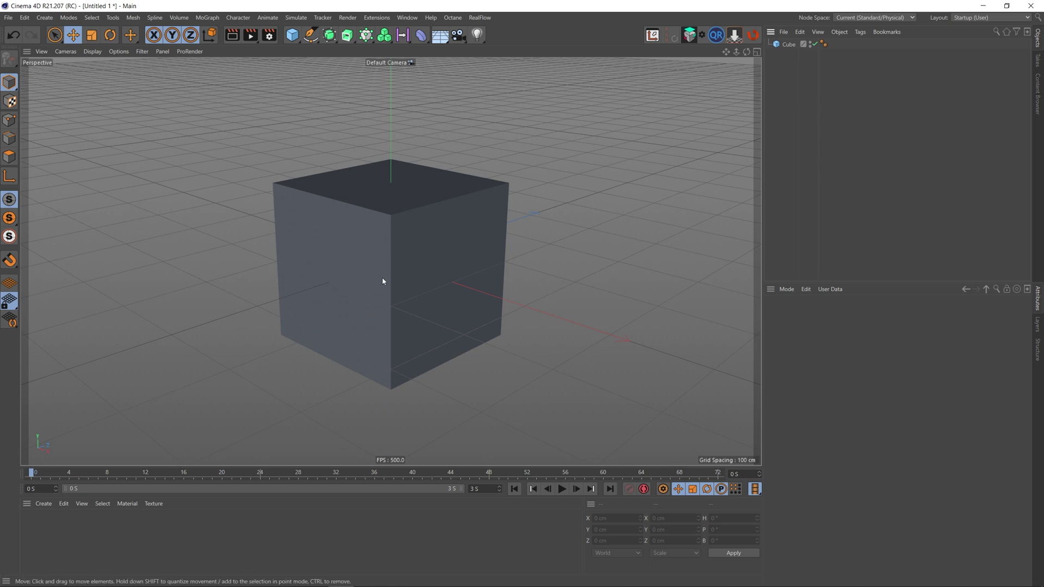
# - Zoom in so the cube appears larger and orbit the perspective view around it
pyautogui.moveTo(382, 282); pyautogui.dragTo(434, 286)
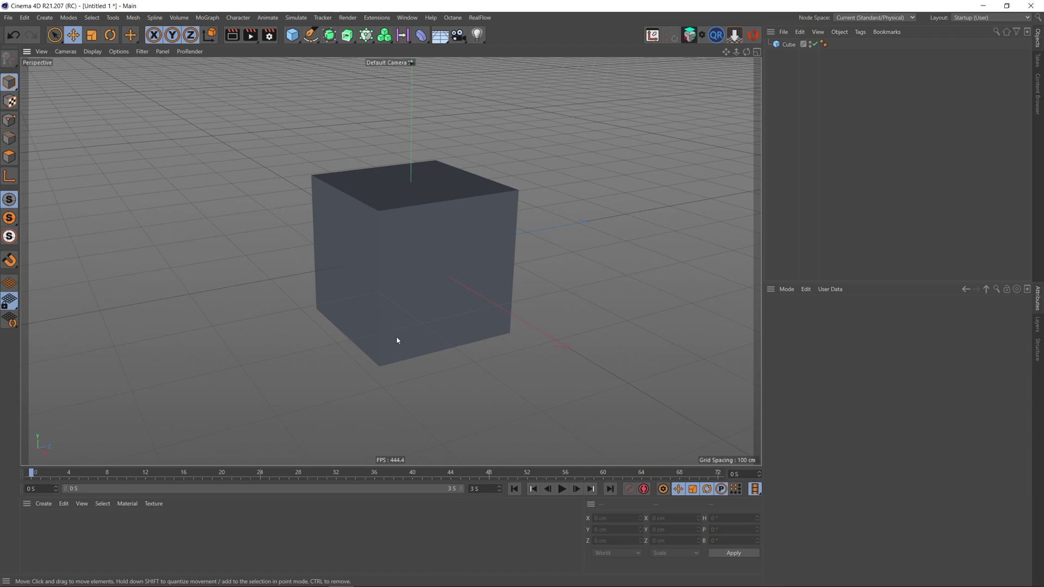
pyautogui.moveTo(397, 341); pyautogui.dragTo(396, 305)
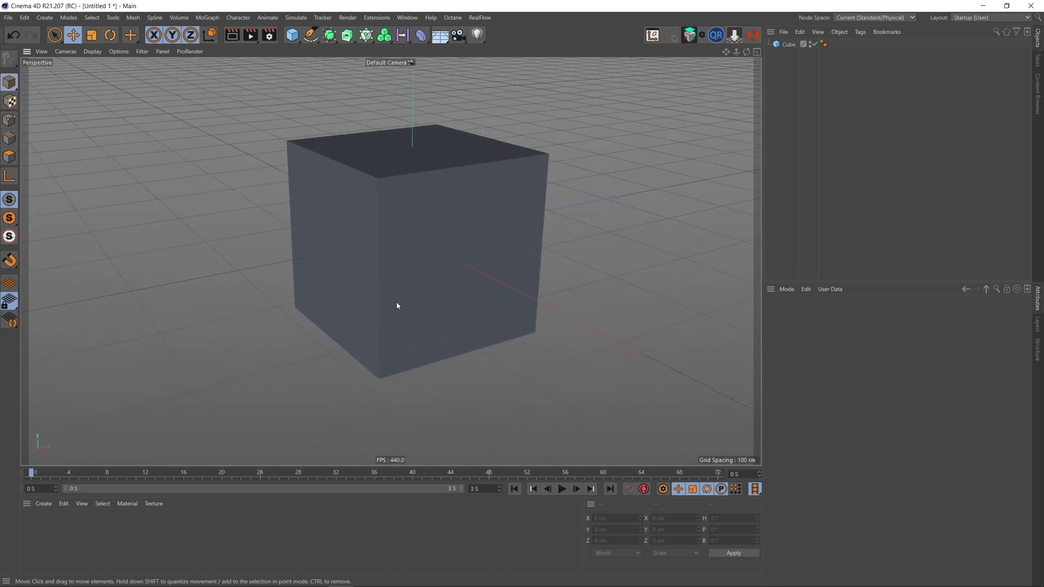
pyautogui.moveTo(428, 238); pyautogui.dragTo(424, 265)
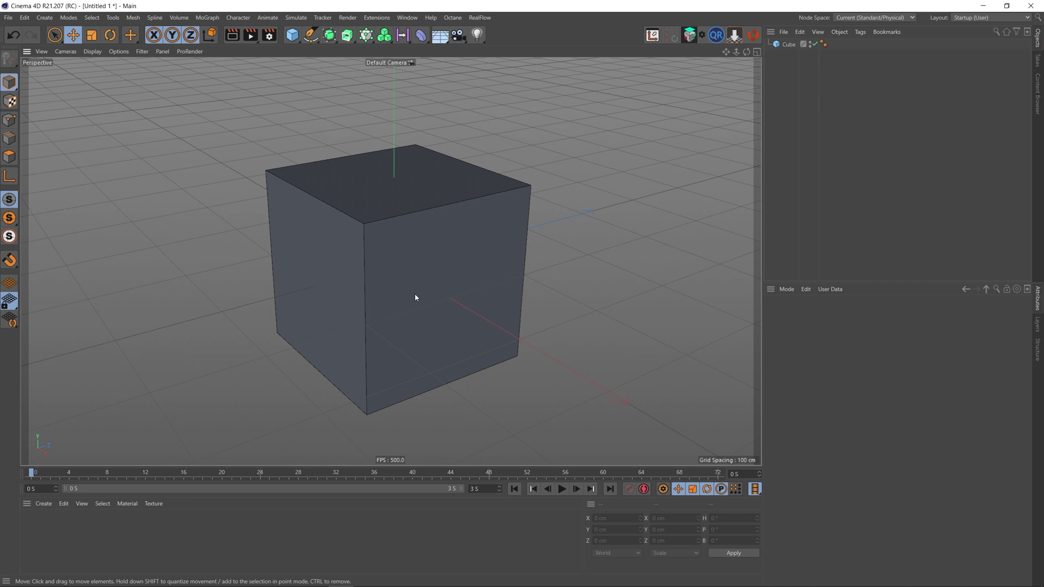